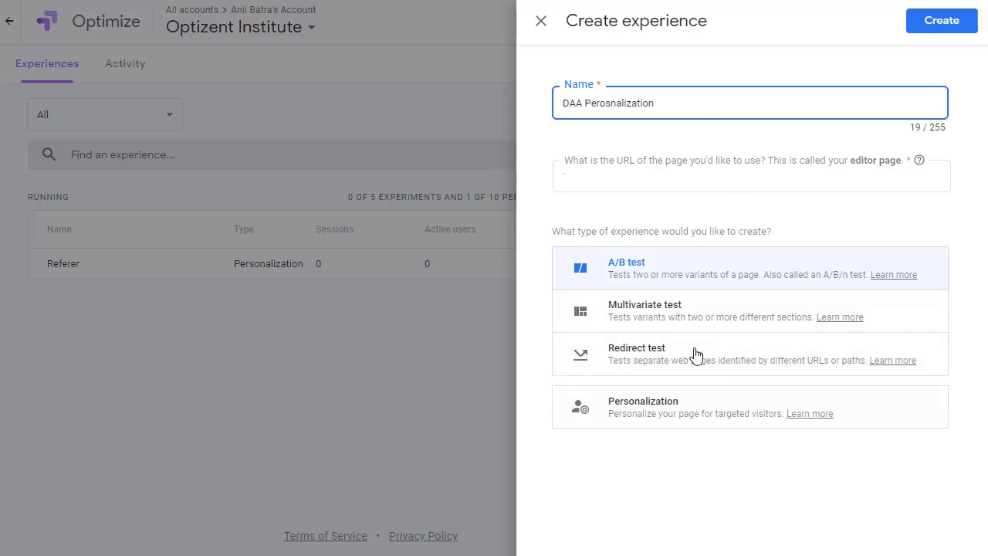
{"action": "key", "text": "Tab"}
{"action": "type", "text": "https://training.optizent.com/p/google-tag-manager-zero-to-hero-email-course"}
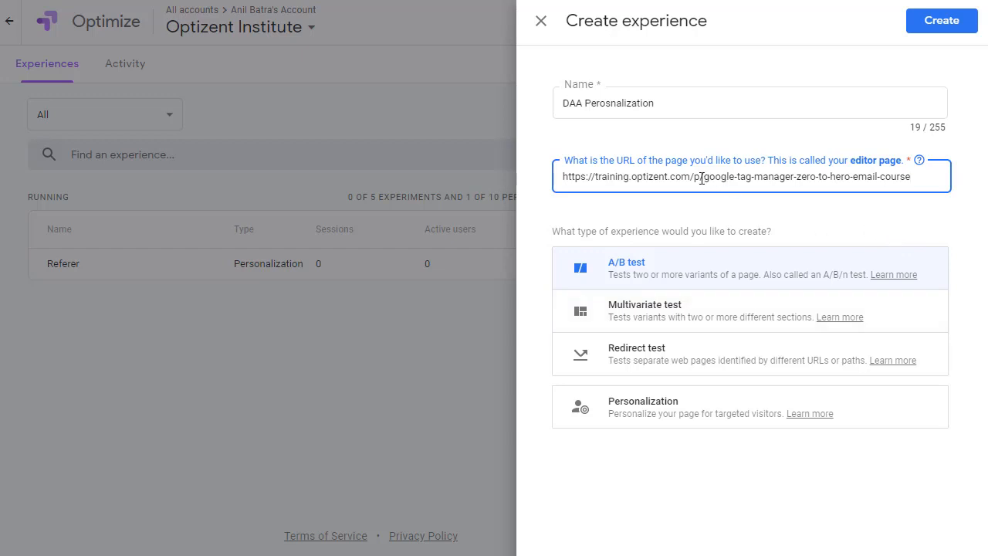
{"action": "left_click_drag", "start_coordinate": [935, 179], "coordinate": [564, 183]}
{"action": "left_click", "coordinate": [613, 474]}
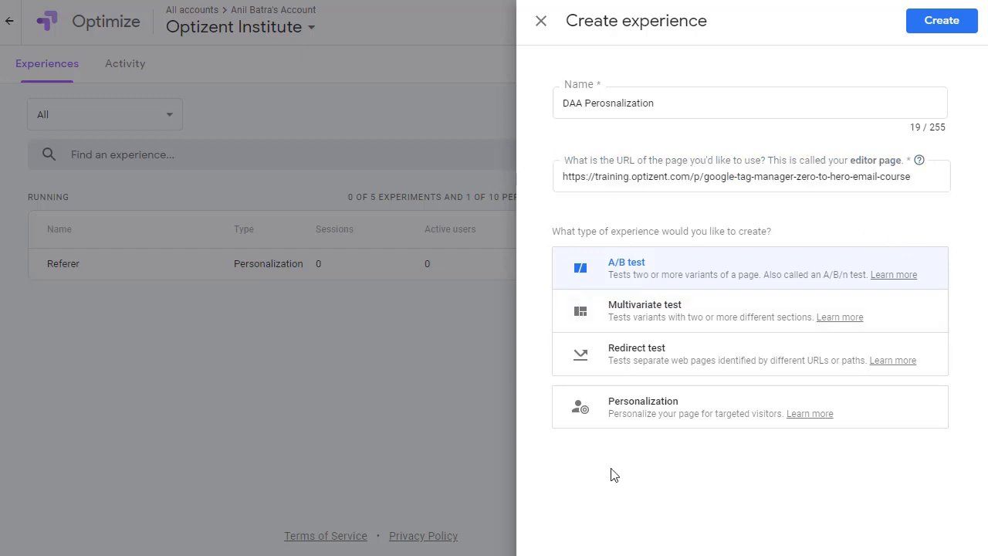
{"action": "left_click", "coordinate": [627, 422]}
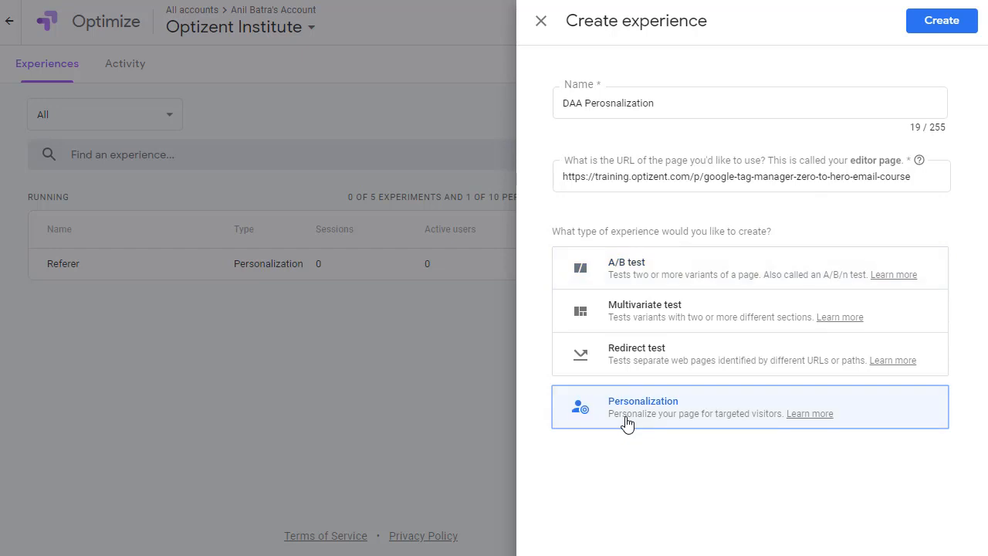
{"action": "left_click", "coordinate": [953, 24]}
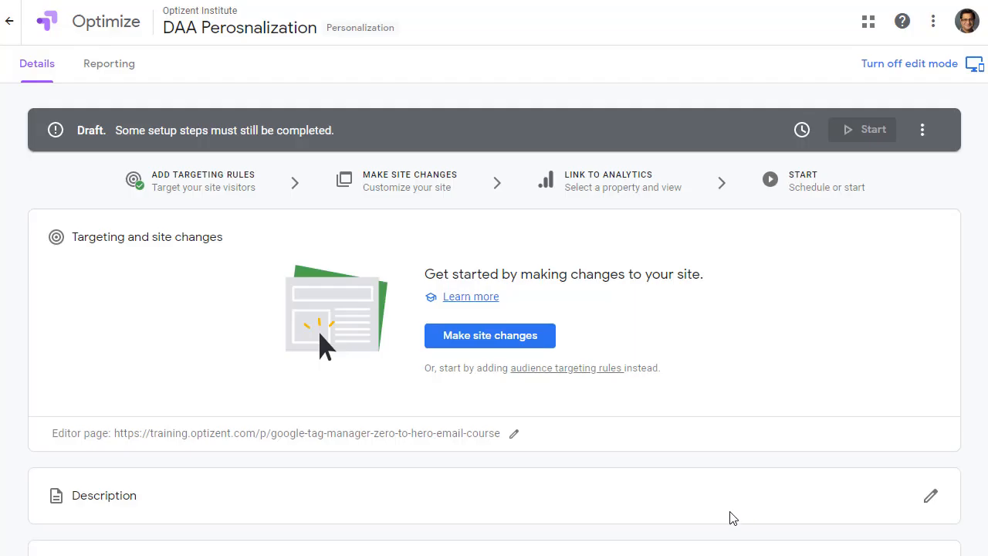
Prepend to course-description: "Welcome DAA Members. DAA Memebrs get a special offer. Get FREE month of membership to All Access Pass, use coupon code FREETRIAL at the checkout."
{"action": "left_click", "coordinate": [509, 345]}
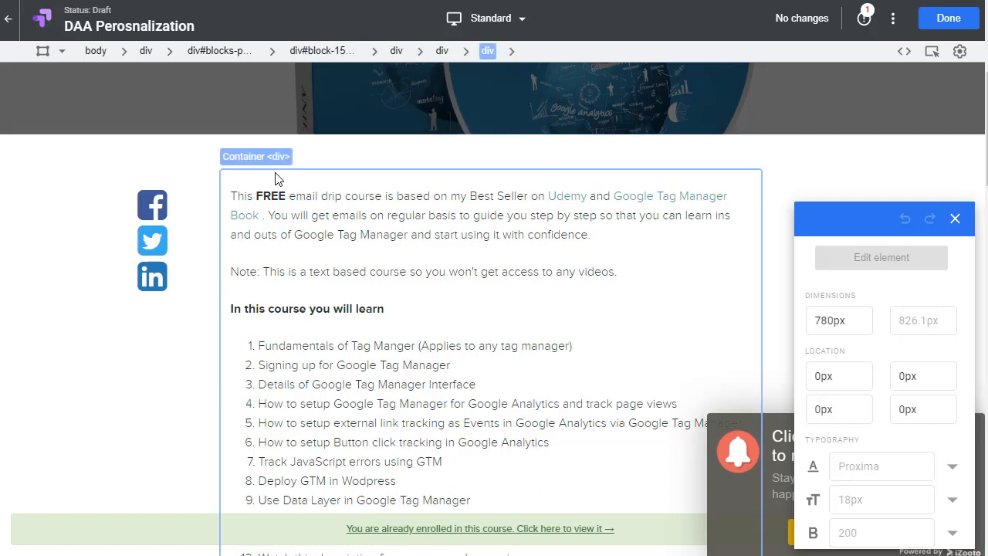
{"action": "left_click", "coordinate": [278, 178]}
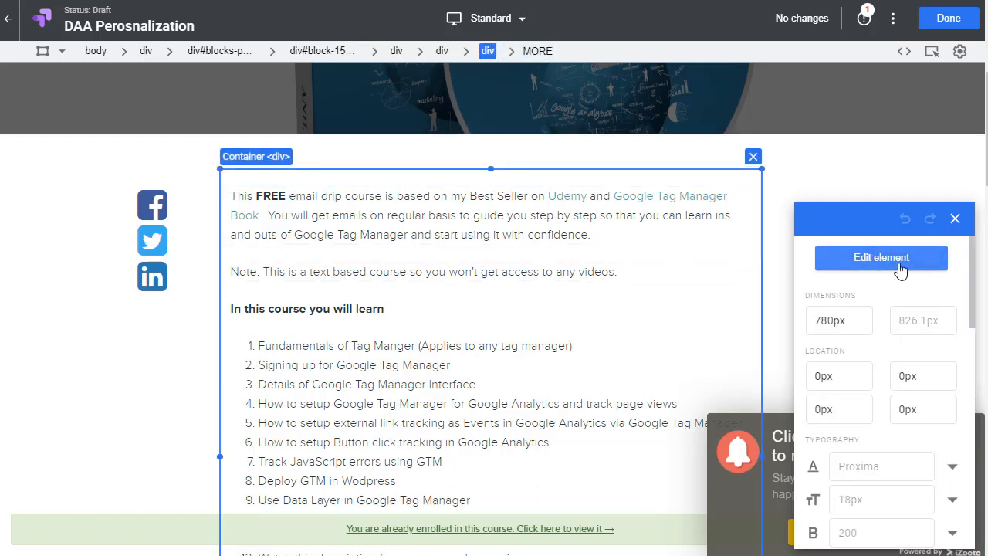
{"action": "left_click", "coordinate": [873, 261]}
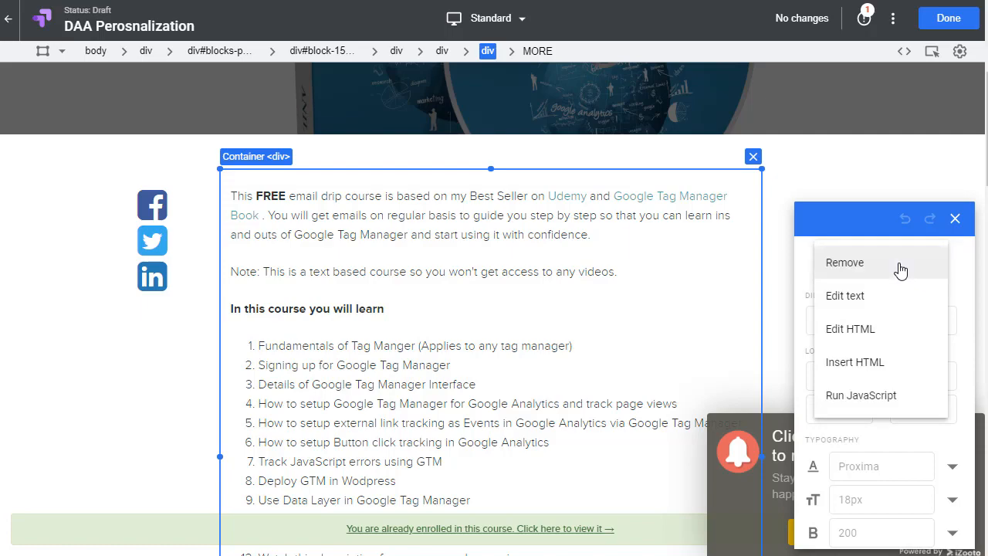
{"action": "left_click", "coordinate": [852, 329]}
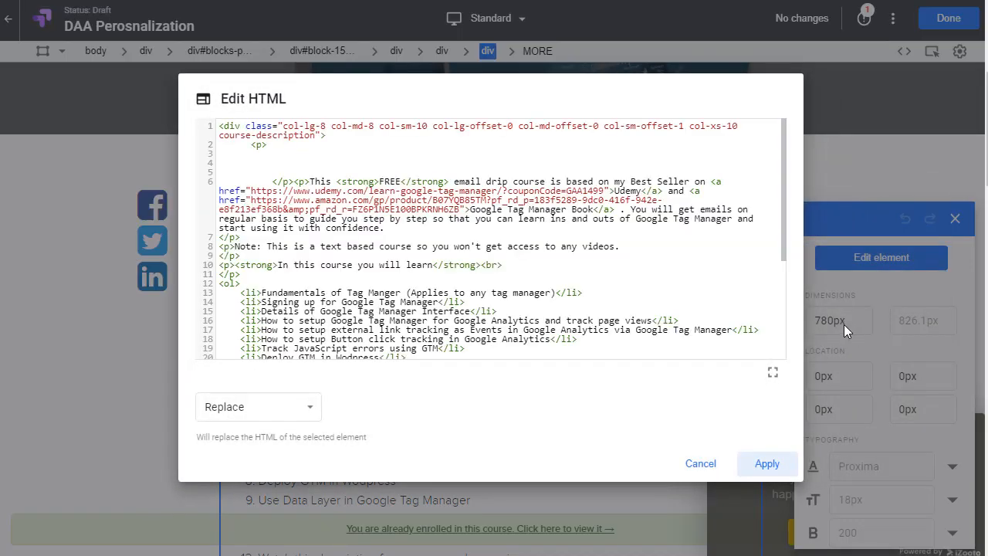
{"action": "left_click", "coordinate": [285, 159]}
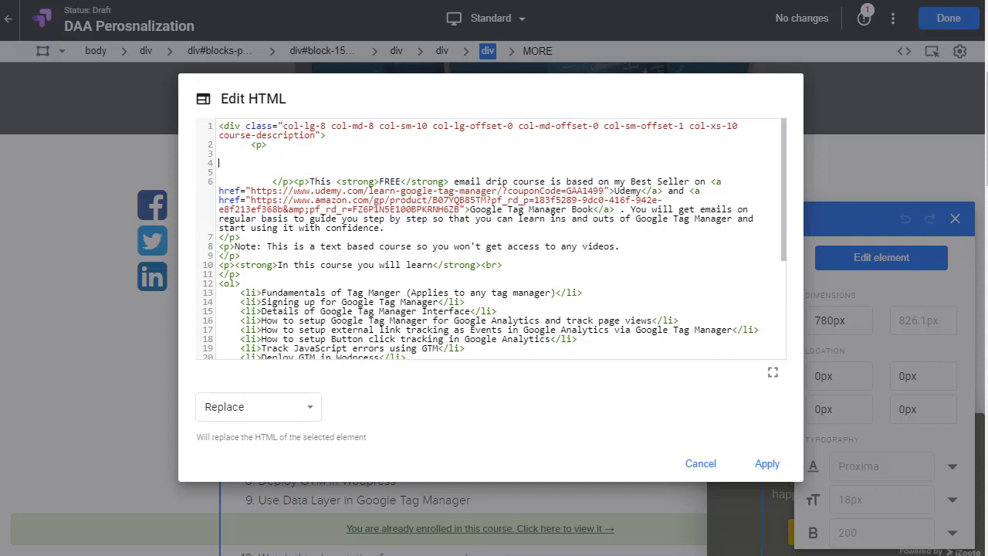
{"action": "type", "text": "Welcome DAA Members. DAA Memebrs get a special offer. Get FREE month of membership to All Access Pass, use coupon code FREETRIAL at the checkout."}
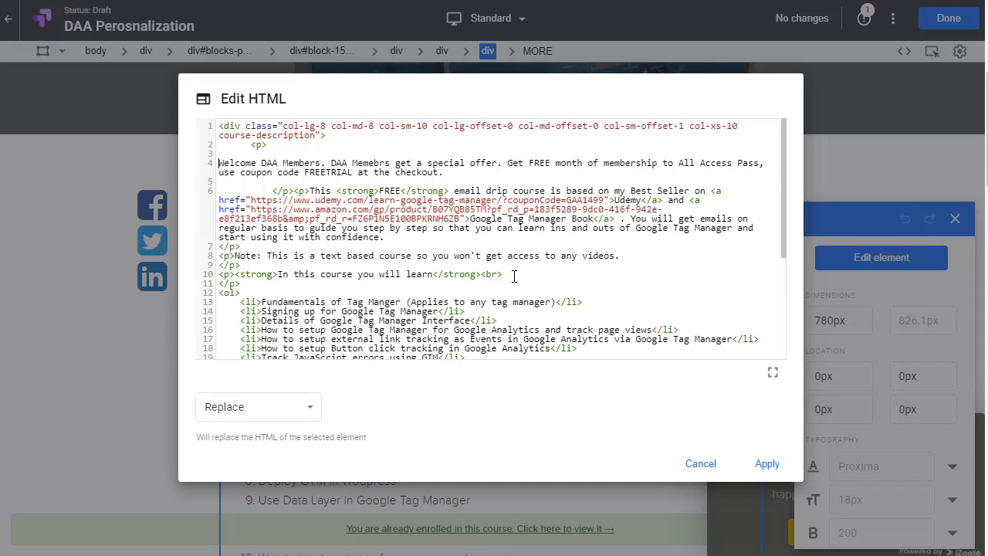
Wrap the DAA welcome message in <strong> tags and apply the HTML edit to the course description
{"action": "type", "text": "<stro"}
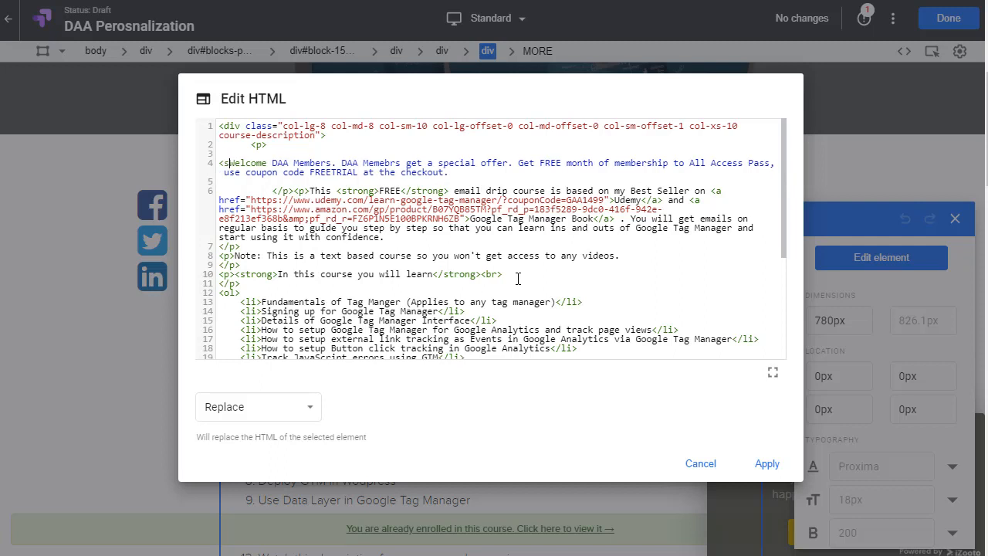
{"action": "type", "text": "ng>"}
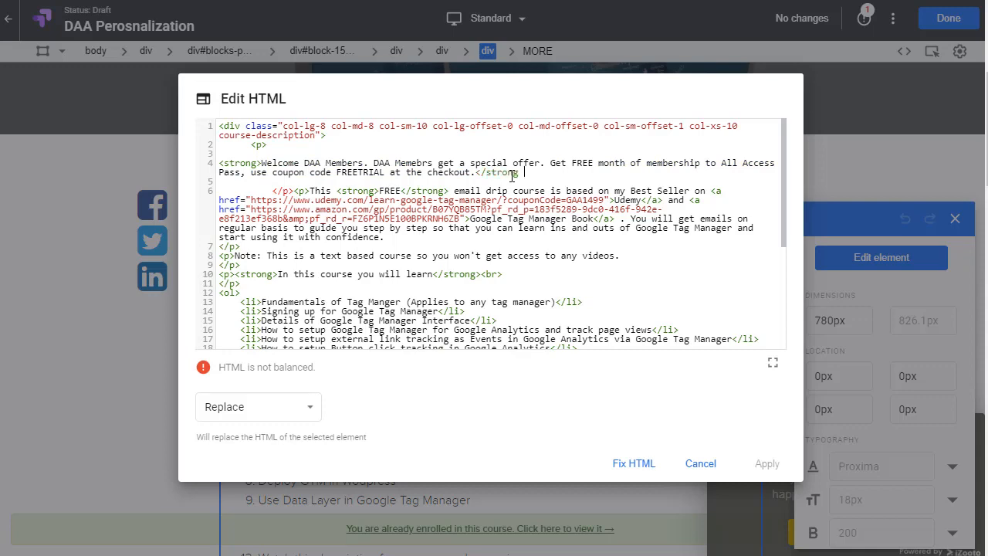
{"action": "type", "text": ">"}
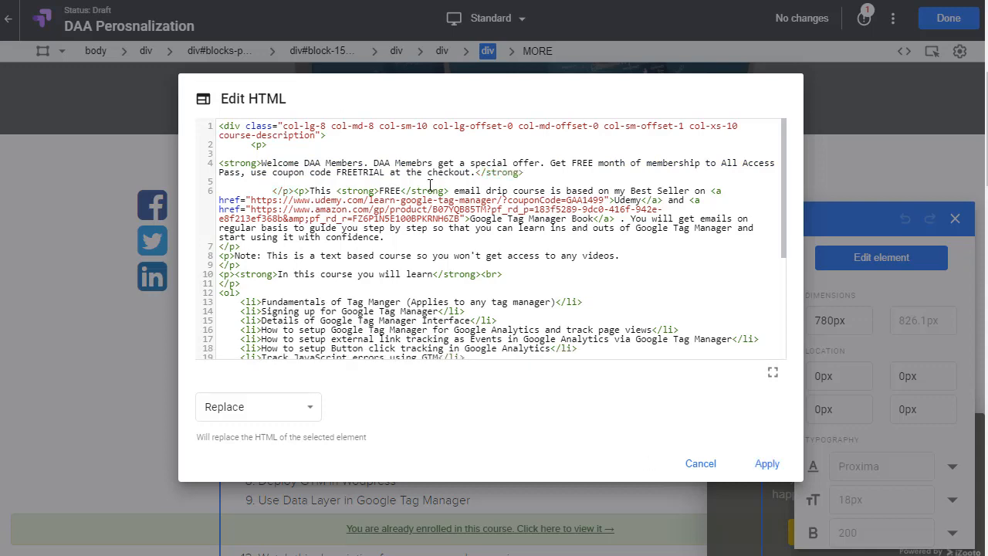
{"action": "left_click", "coordinate": [767, 465]}
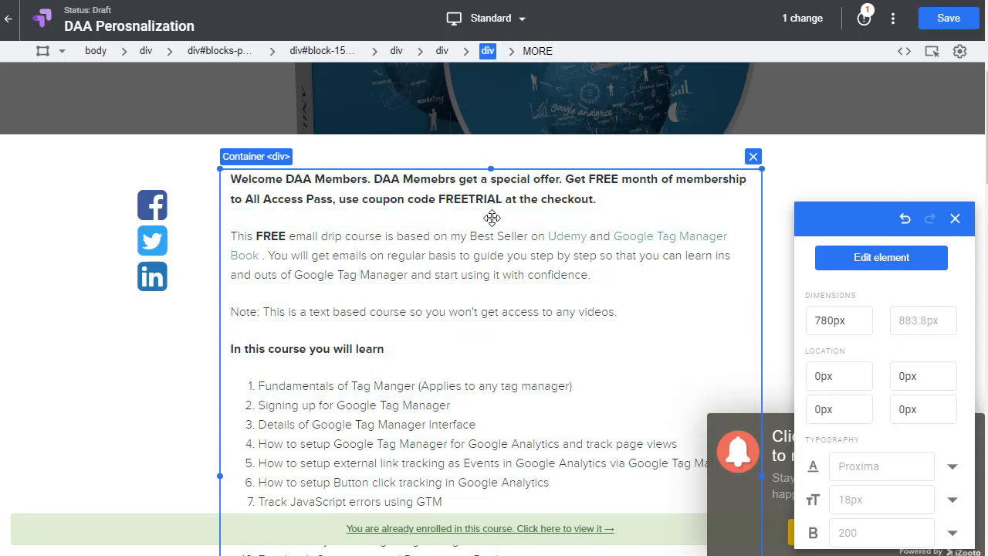
Insert the same <strong> offer message above the enroll button under "Get started now!", and save and finish the site changes
{"action": "left_click", "coordinate": [547, 201]}
{"action": "scroll", "coordinate": [575, 279], "scroll_direction": "up", "scroll_amount": 1}
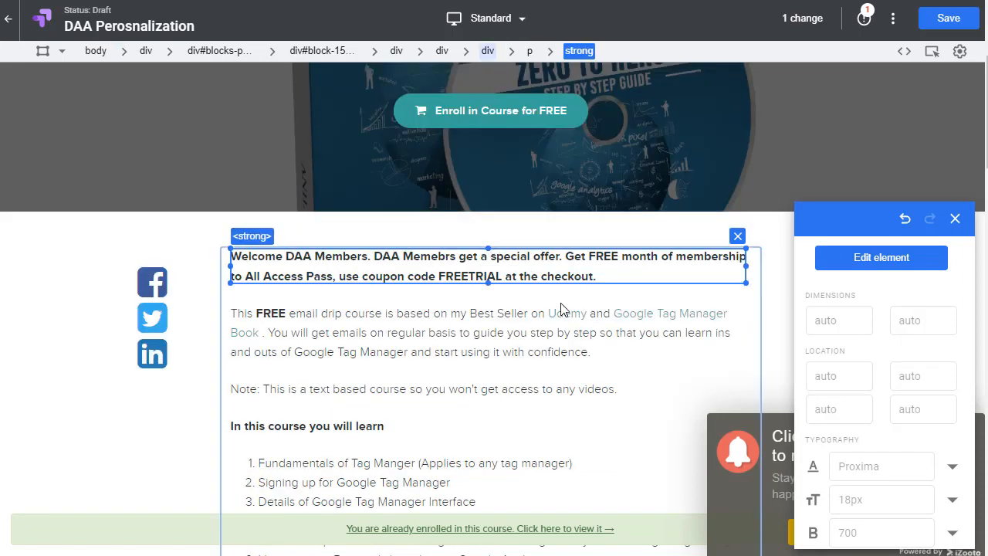
{"action": "scroll", "coordinate": [561, 306], "scroll_direction": "down", "scroll_amount": 7}
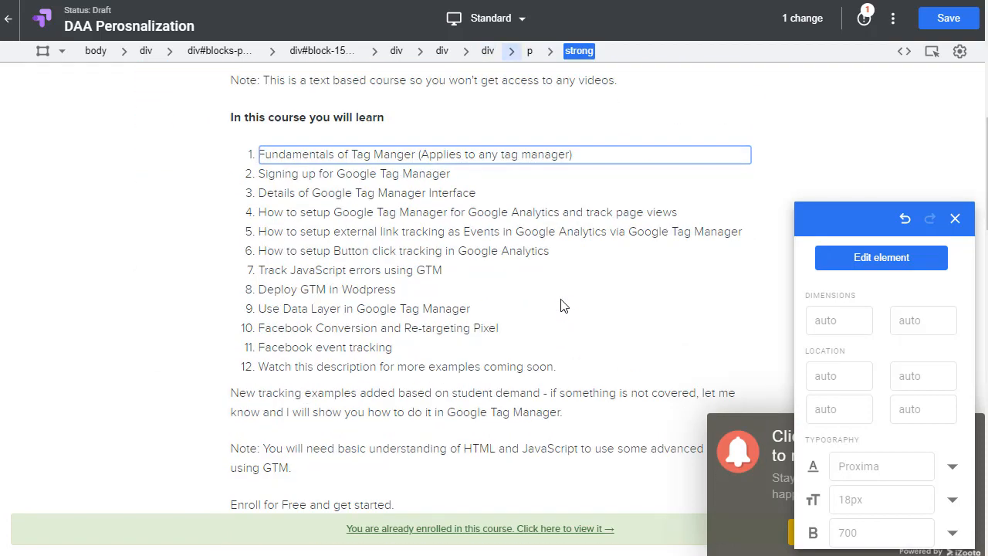
{"action": "scroll", "coordinate": [561, 306], "scroll_direction": "down", "scroll_amount": 15}
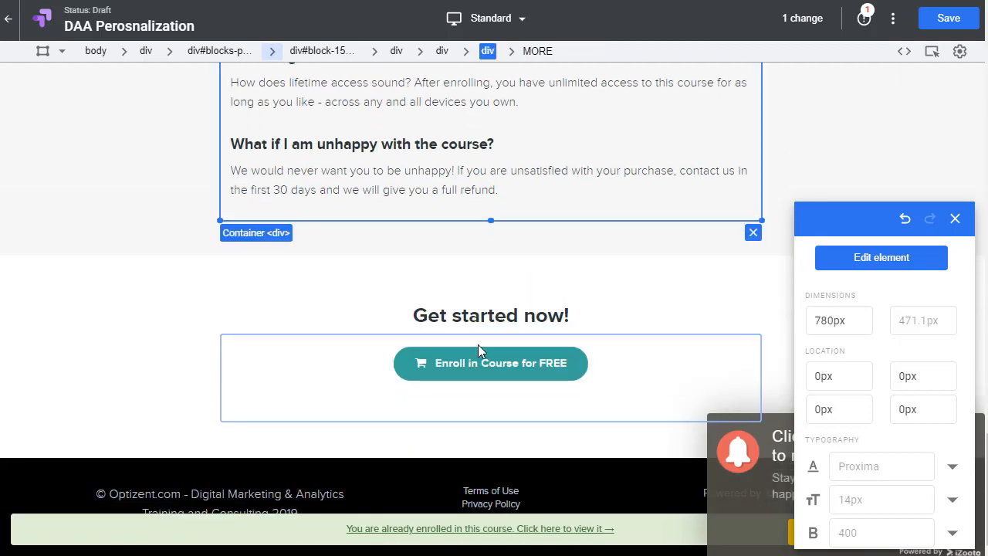
{"action": "left_click", "coordinate": [478, 344]}
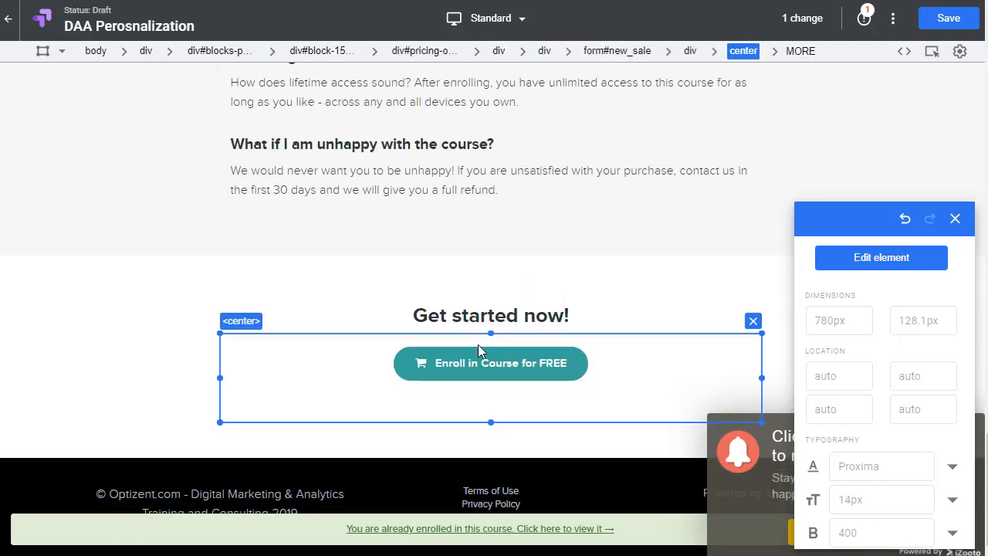
{"action": "left_click", "coordinate": [884, 261]}
{"action": "left_click", "coordinate": [863, 340]}
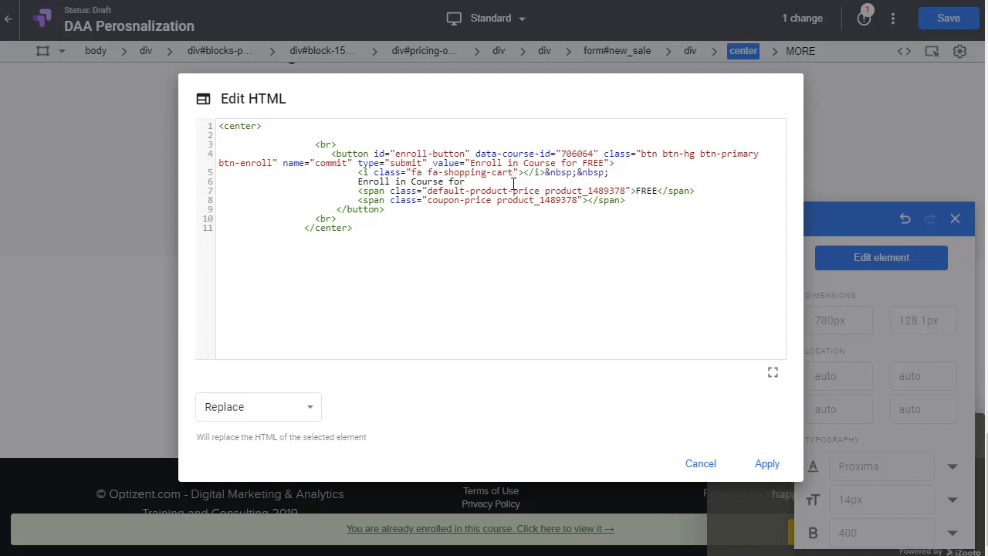
{"action": "type", "text": "<strong>Welcome DAA Members. DAA Memebrs get a special offer. Get FREE month of membership to All Access Pass, use coupon code FREETRIAL at the checkout.</strong>"}
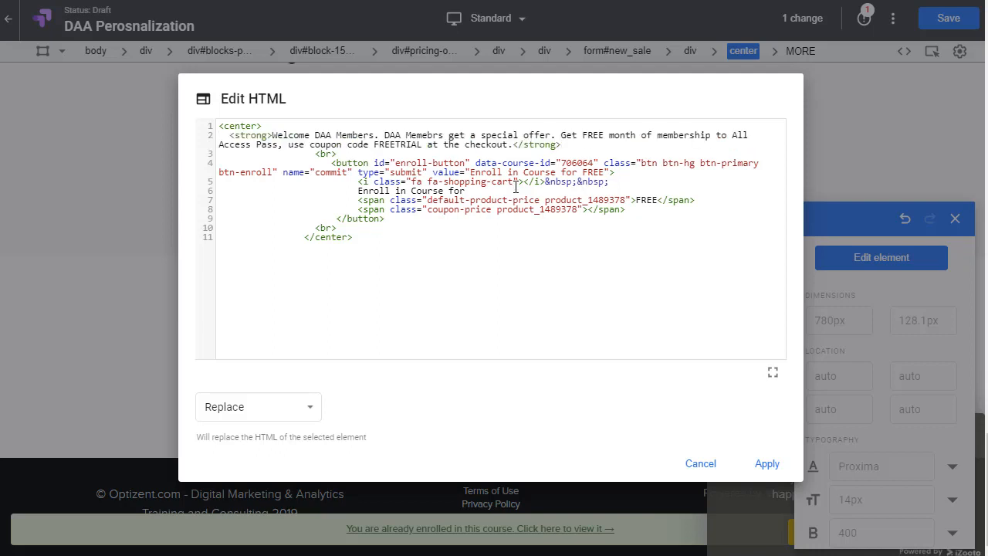
{"action": "left_click", "coordinate": [766, 466]}
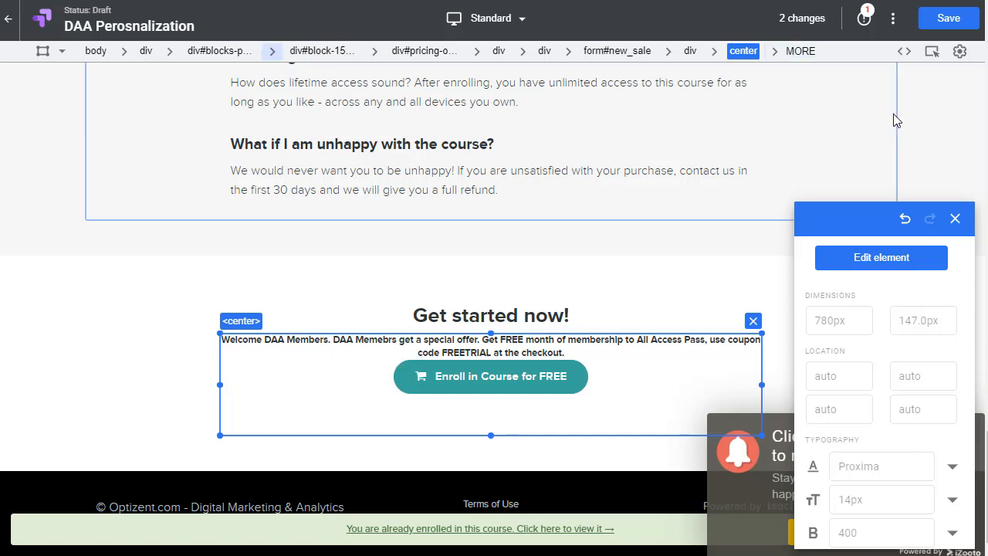
{"action": "left_click", "coordinate": [946, 29]}
{"action": "left_click", "coordinate": [953, 22]}
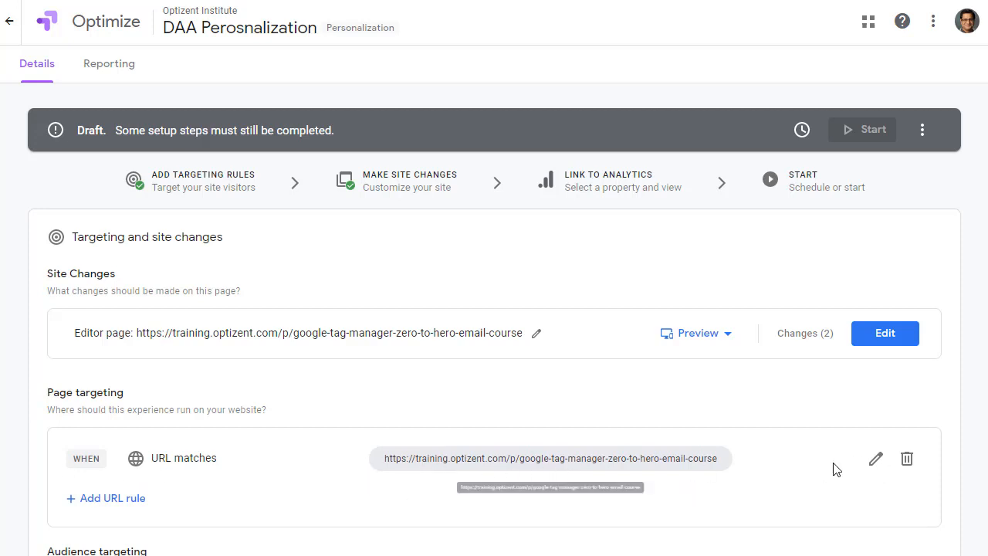
Change the page targeting rule to URL contains "google-tag-manager", replacing the full course page address
{"action": "left_click", "coordinate": [875, 459]}
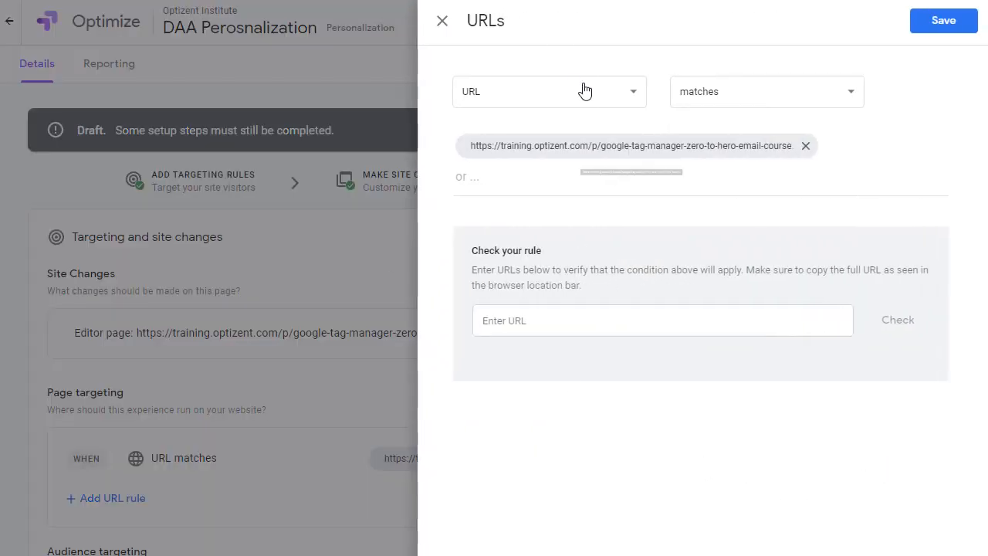
{"action": "left_click", "coordinate": [776, 96]}
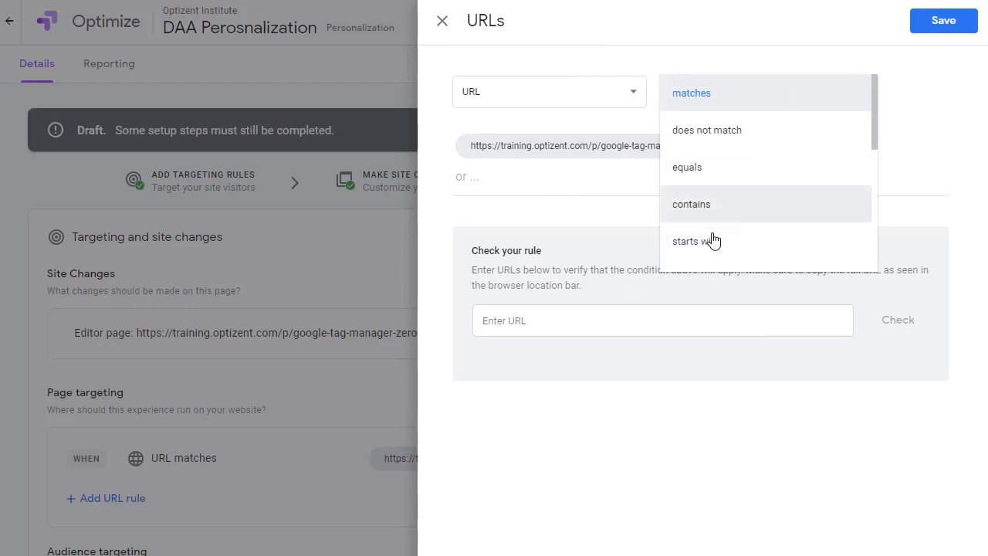
{"action": "left_click", "coordinate": [702, 208]}
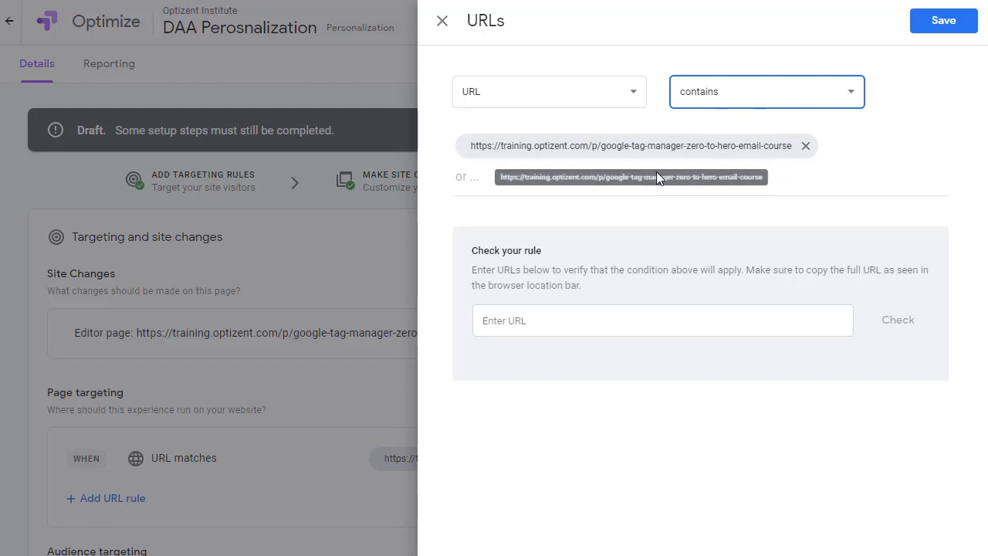
{"action": "left_click", "coordinate": [489, 180]}
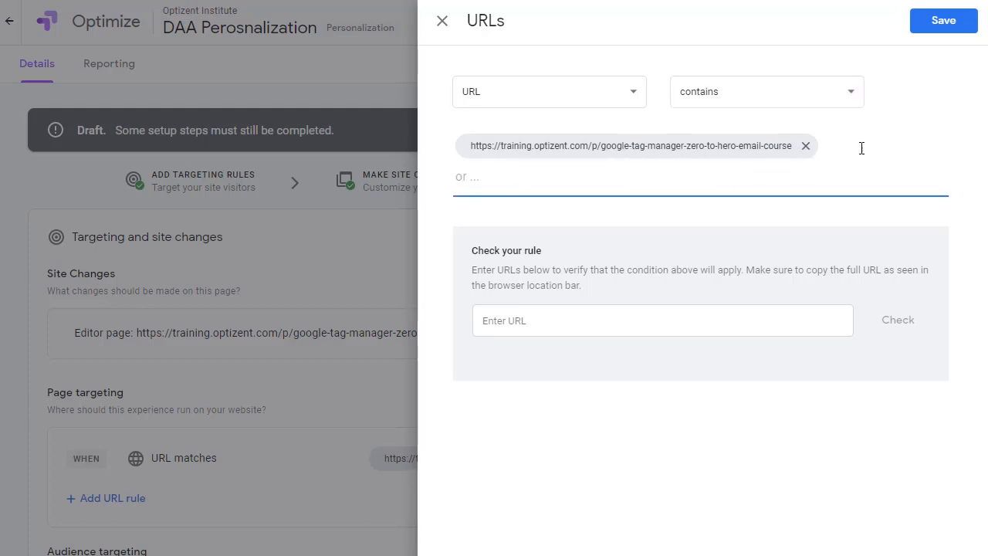
{"action": "left_click", "coordinate": [805, 147]}
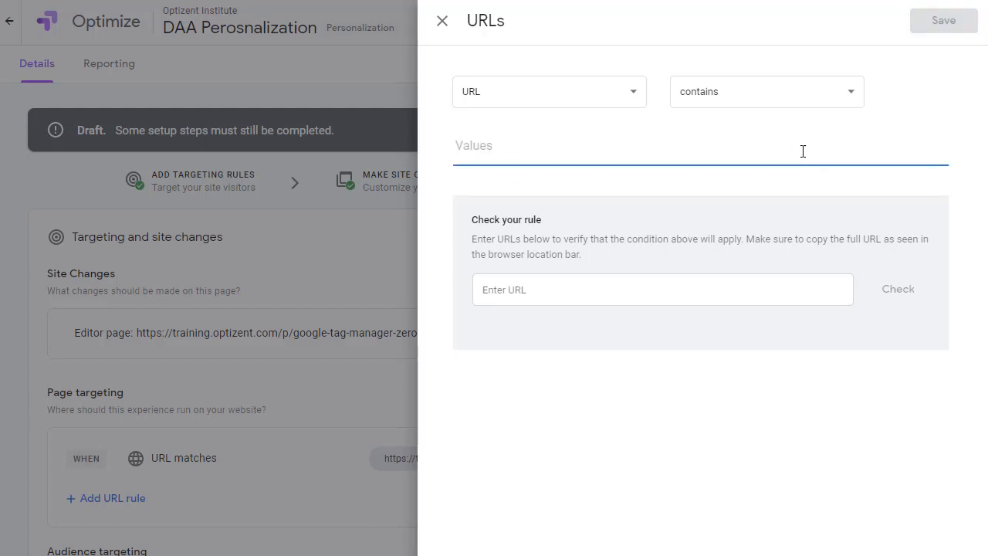
{"action": "type", "text": "google-"}
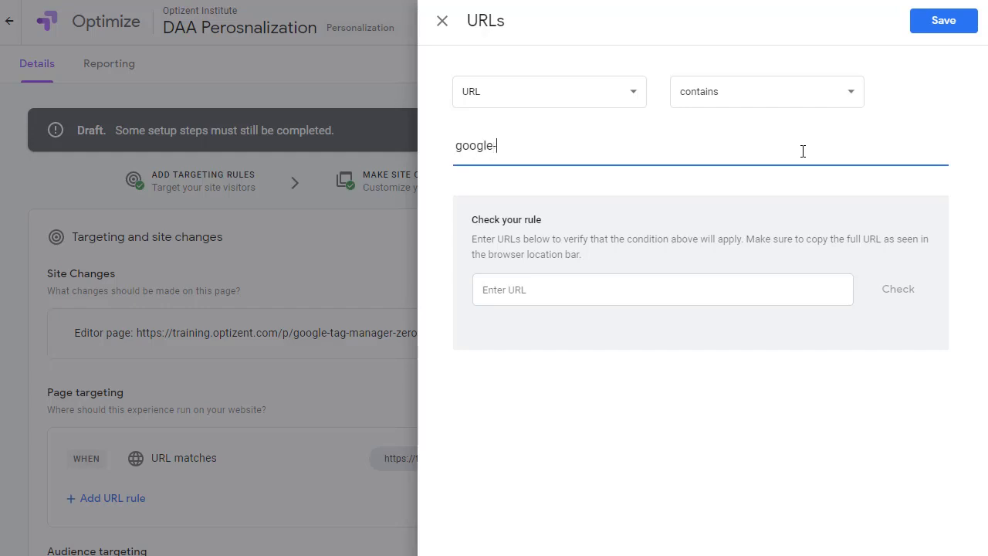
{"action": "type", "text": "tag-manager"}
{"action": "left_click_drag", "start_coordinate": [569, 149], "coordinate": [459, 152]}
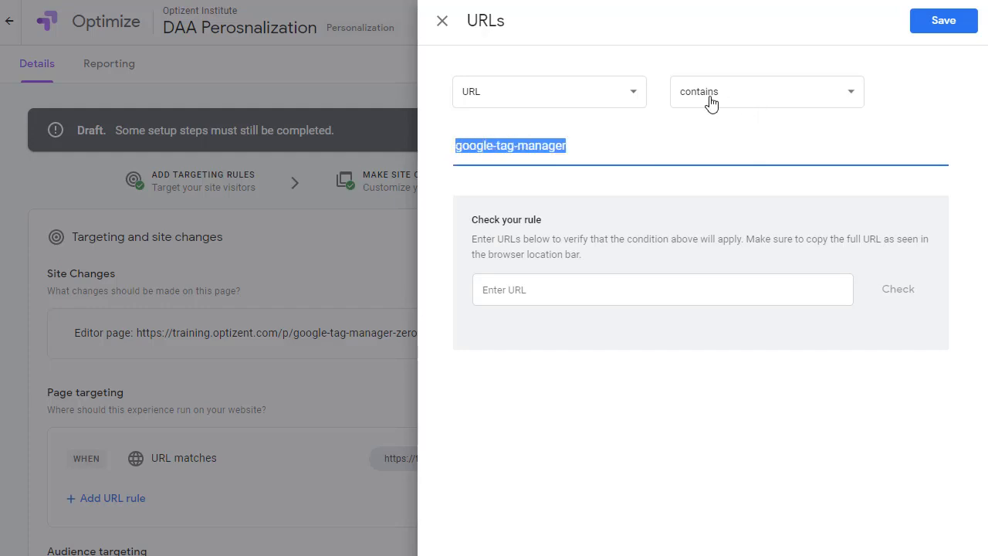
{"action": "left_click", "coordinate": [620, 148]}
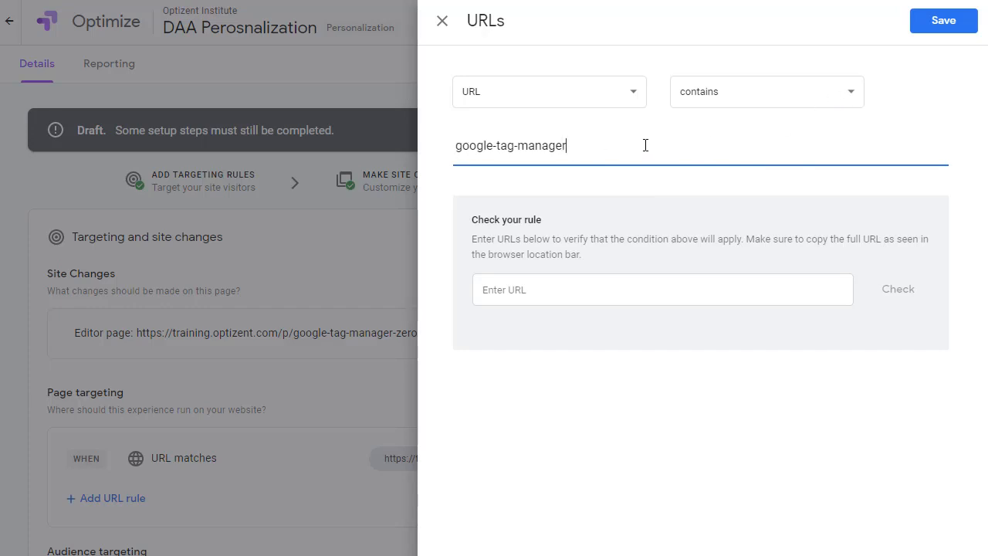
{"action": "left_click", "coordinate": [528, 292]}
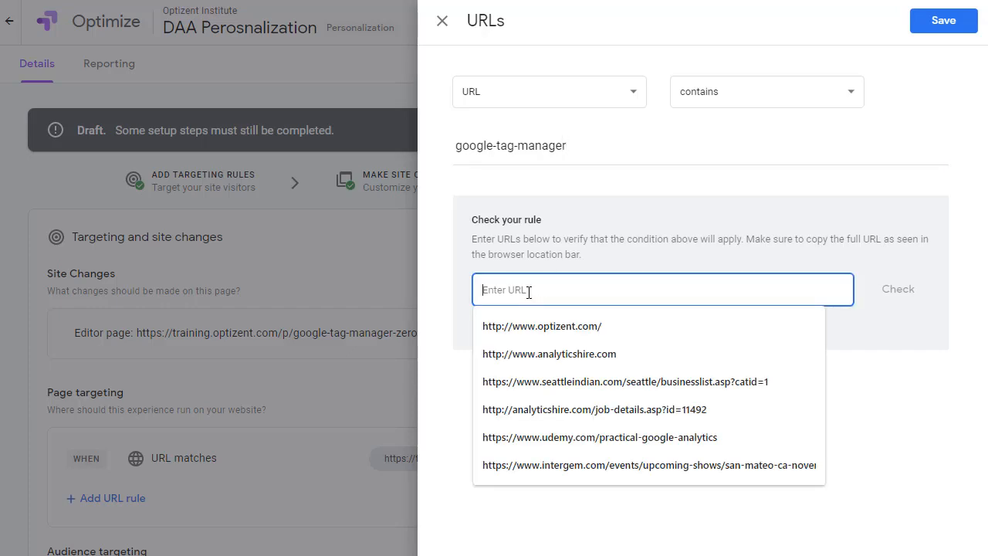
{"action": "type", "text": "https://training.optizent.com/p/google-tag-manager-zero-to-hero-email-course"}
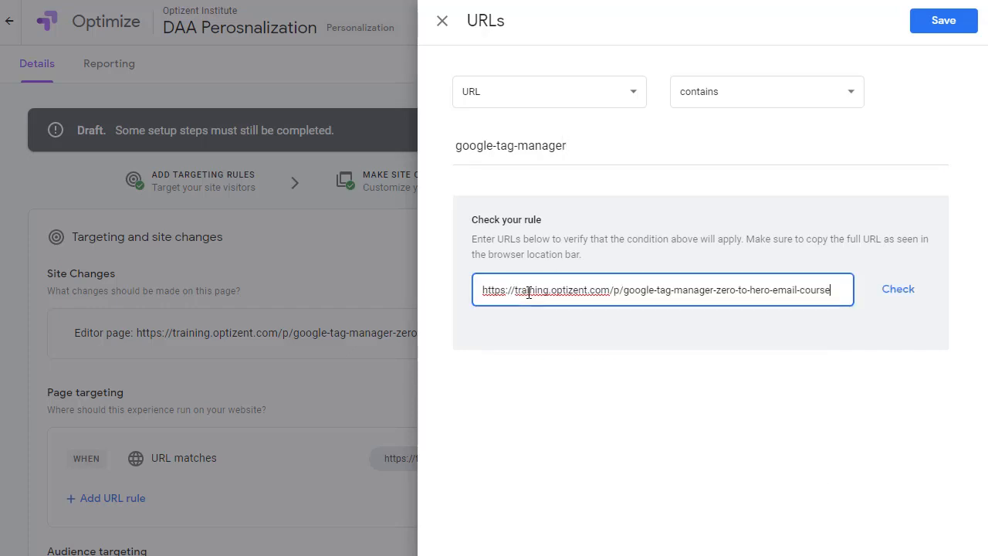
{"action": "left_click", "coordinate": [898, 295]}
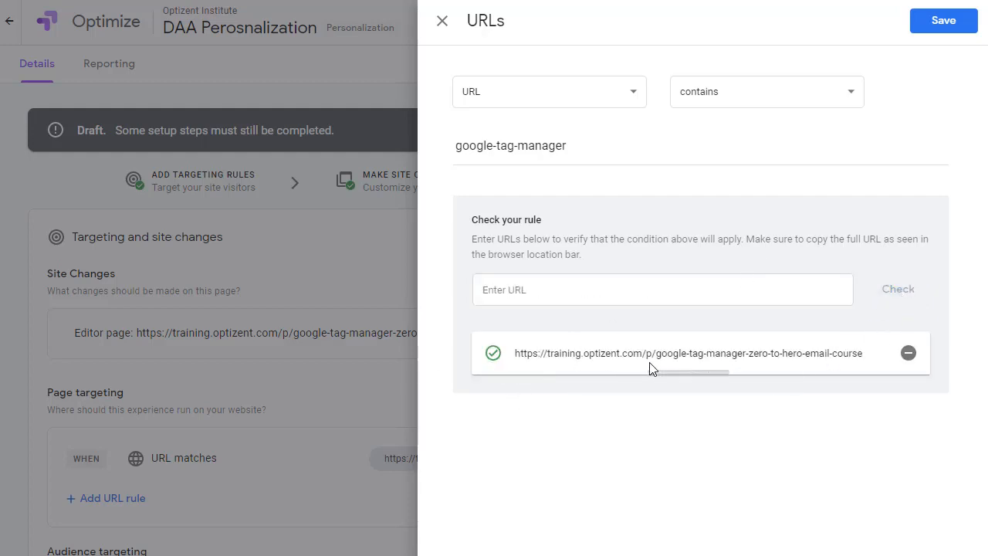
{"action": "left_click", "coordinate": [947, 30]}
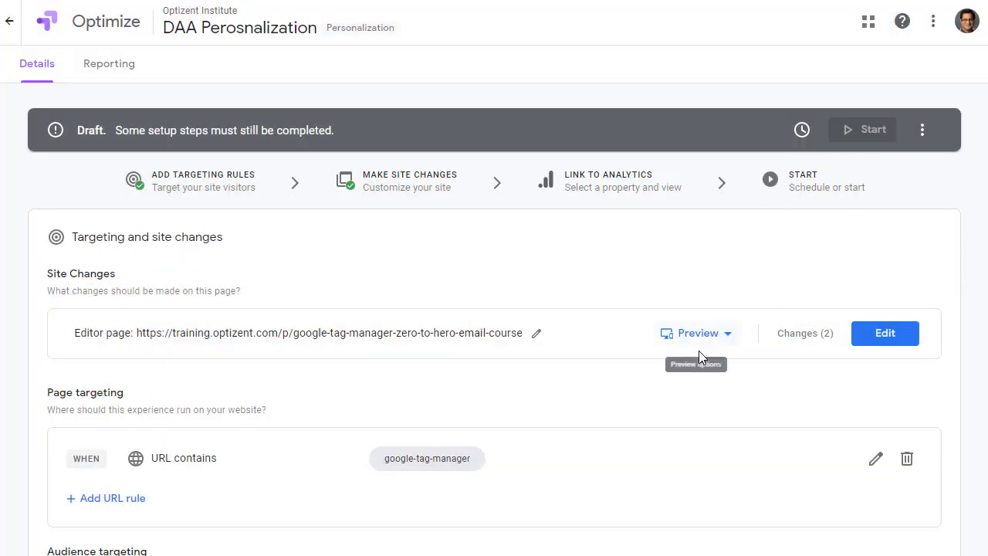
{"action": "scroll", "coordinate": [699, 350], "scroll_direction": "down", "scroll_amount": 4}
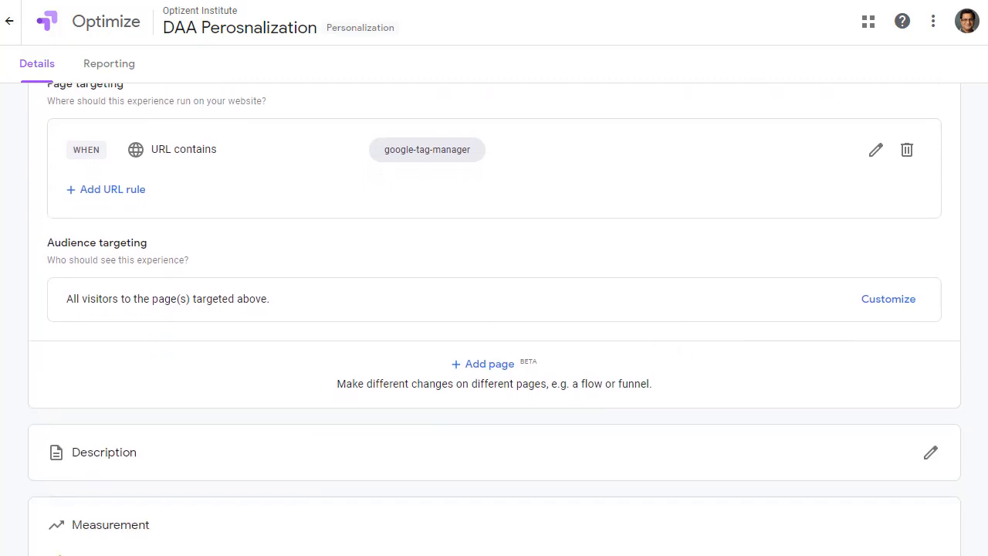
Customize the audience targeting with a Behavior rule, setting its condition to Page referrer contains
{"action": "left_click", "coordinate": [880, 306]}
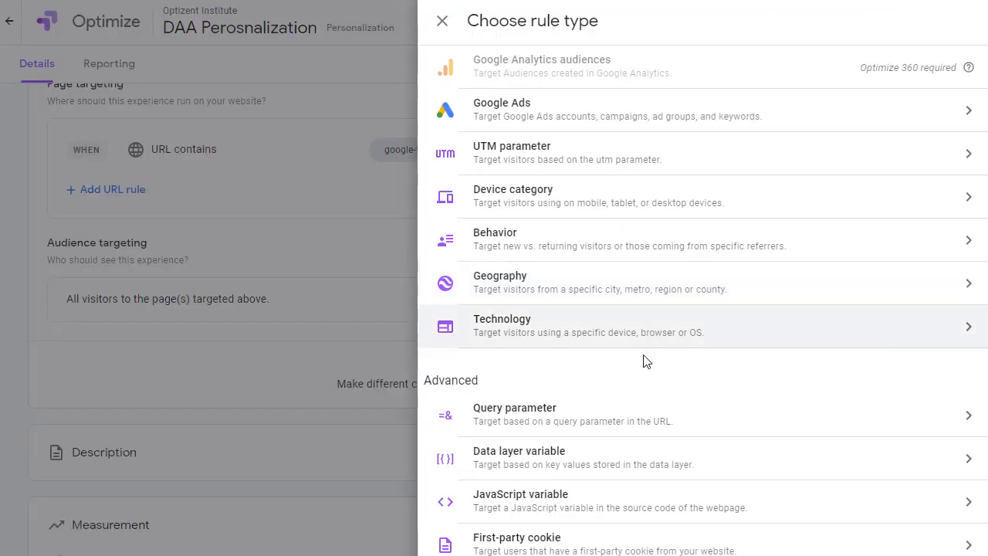
{"action": "left_click", "coordinate": [540, 256]}
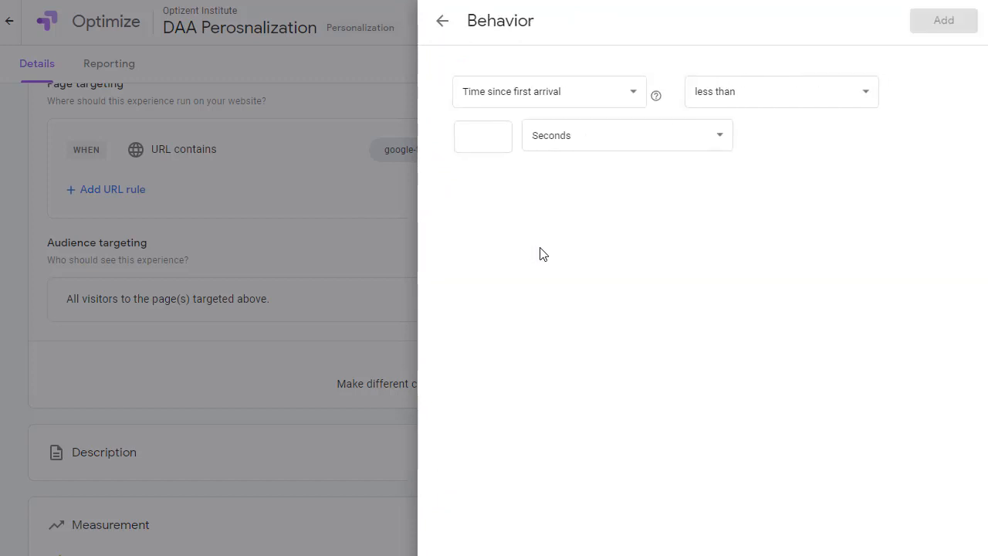
{"action": "left_click", "coordinate": [636, 97]}
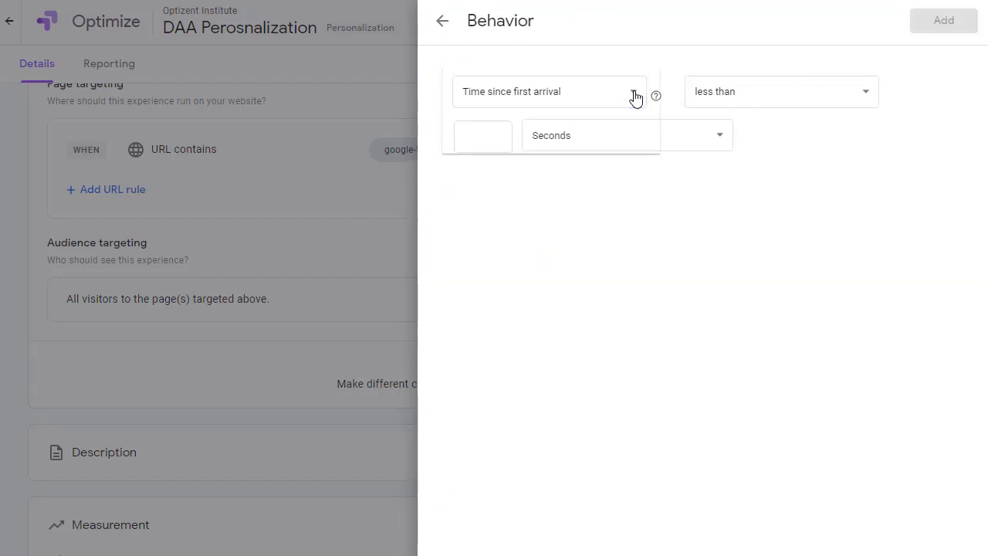
{"action": "left_click", "coordinate": [495, 137]}
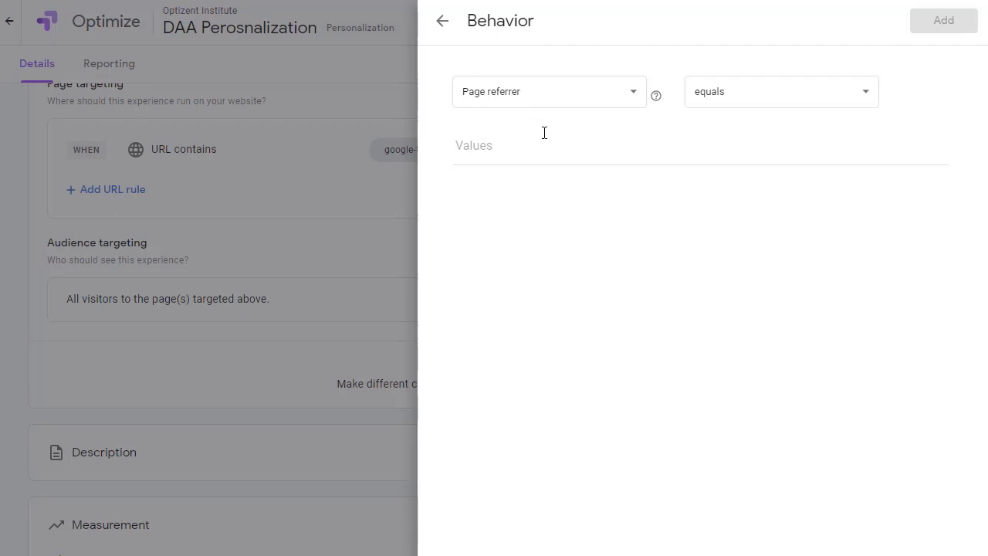
{"action": "left_click", "coordinate": [819, 95]}
{"action": "left_click", "coordinate": [716, 139]}
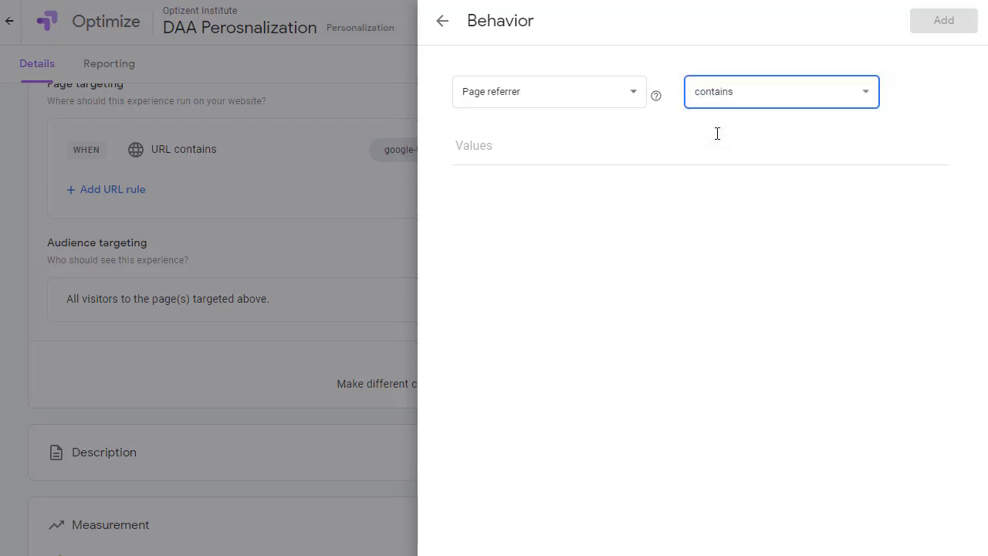
Enter digitalanalyticsassociation.org as the page referrer value and add the audience targeting rule
{"action": "left_click", "coordinate": [471, 147]}
{"action": "type", "text": "digital"}
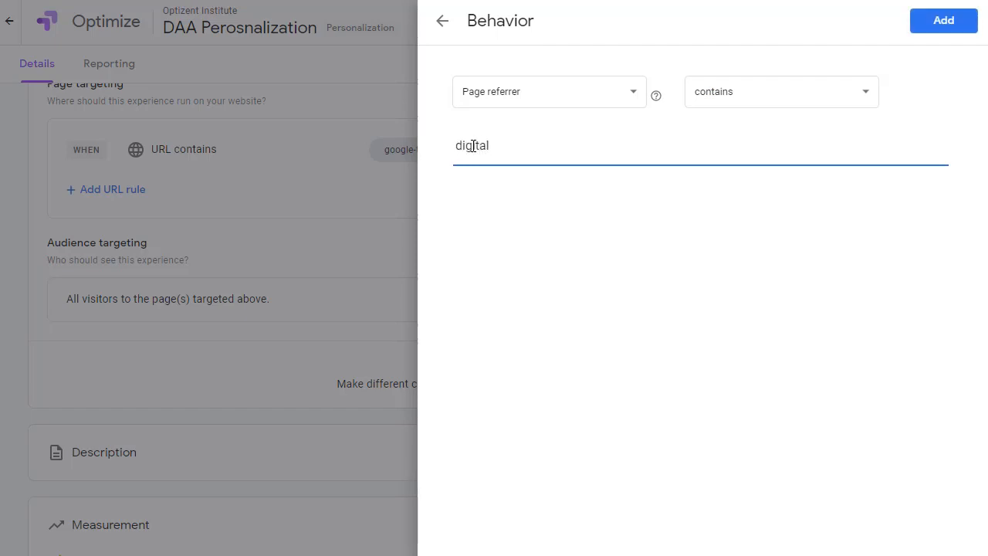
{"action": "type", "text": "analyticsassoc"}
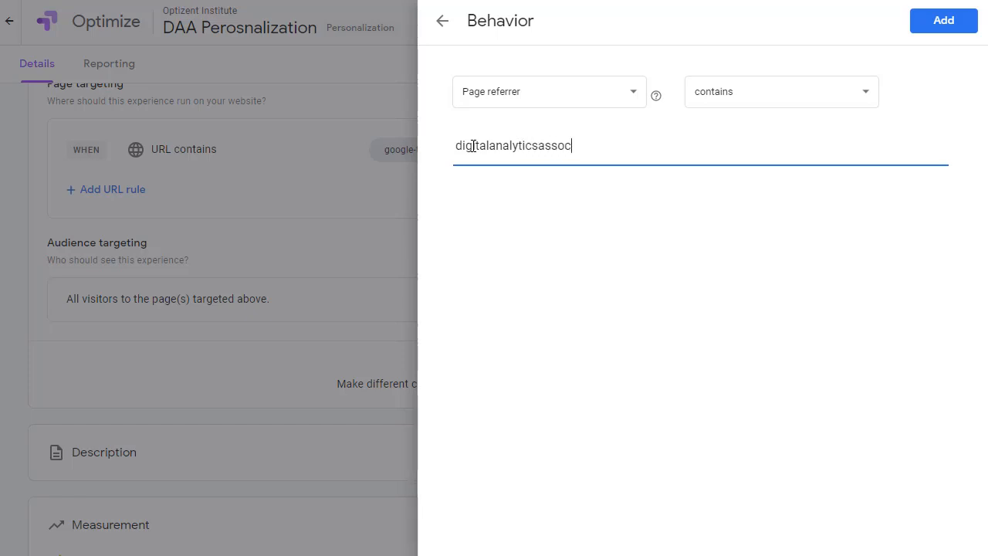
{"action": "type", "text": "iation.org"}
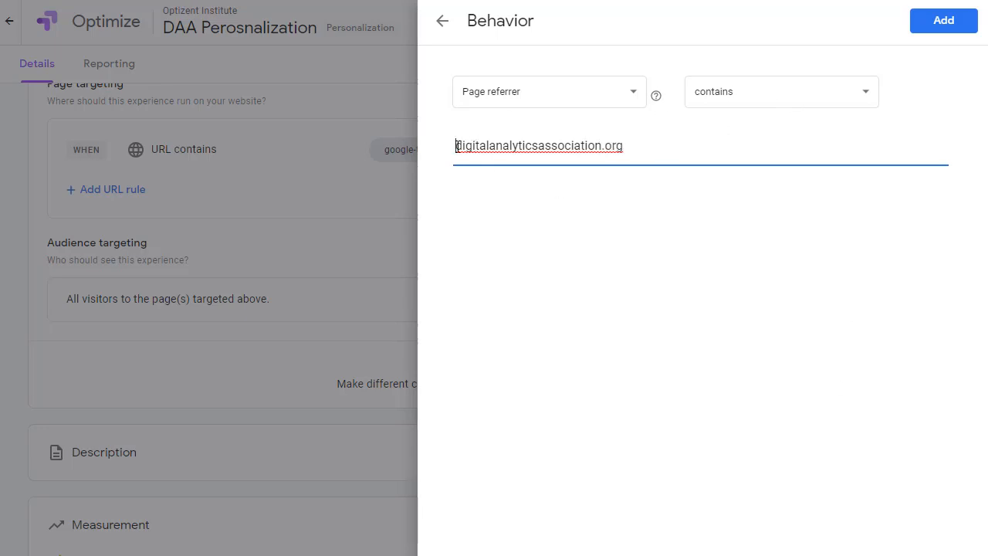
{"action": "mouse_move", "coordinate": [456, 146]}
{"action": "left_mouse_down"}
{"action": "mouse_move", "coordinate": [678, 143]}
{"action": "mouse_move", "coordinate": [439, 150]}
{"action": "left_mouse_up"}
{"action": "left_click", "coordinate": [637, 149]}
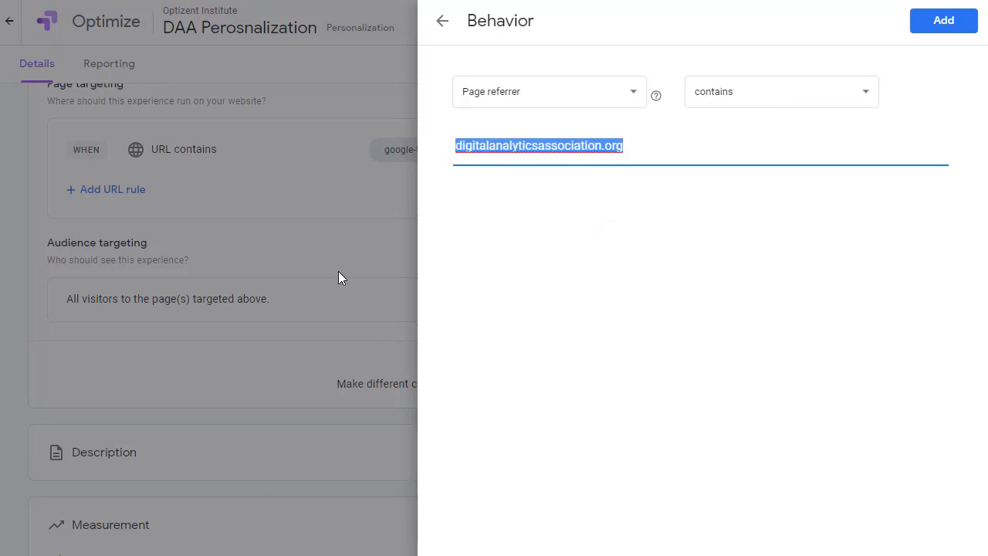
{"action": "left_click", "coordinate": [949, 22]}
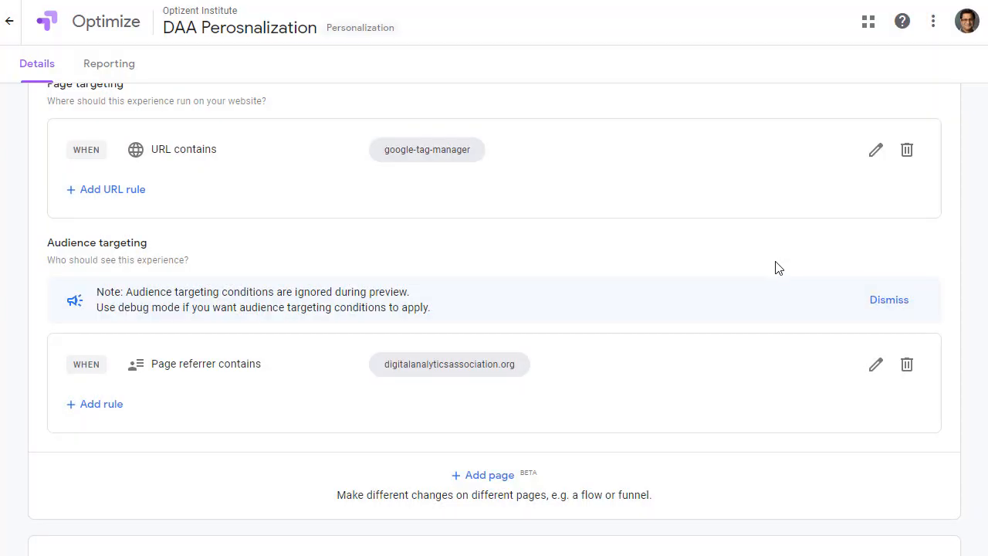
Review the Google Analytics view and measurement option linked to the experience, leaving them unedited
{"action": "scroll", "coordinate": [453, 446], "scroll_direction": "down", "scroll_amount": 2}
{"action": "scroll", "coordinate": [452, 446], "scroll_direction": "up", "scroll_amount": 2}
{"action": "scroll", "coordinate": [453, 446], "scroll_direction": "down", "scroll_amount": 4}
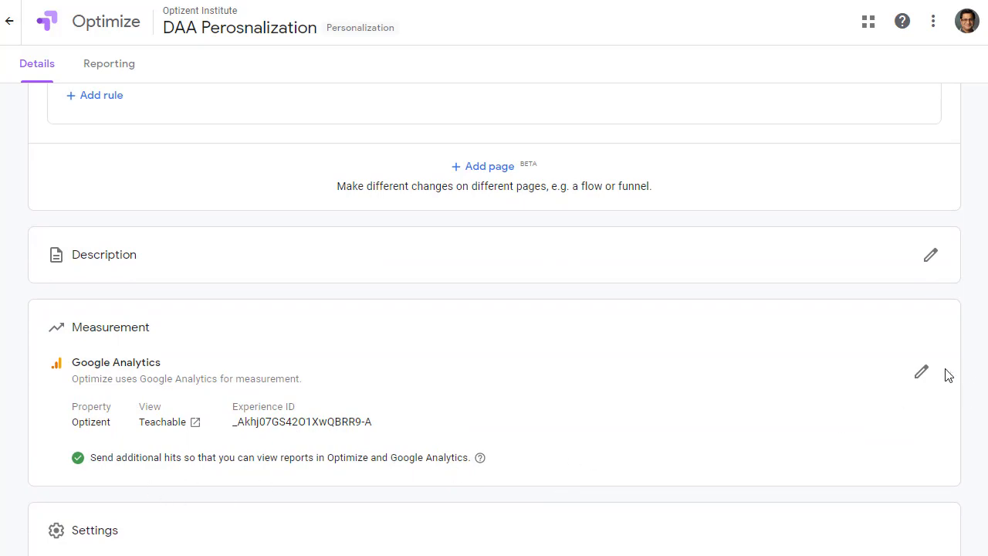
{"action": "left_click", "coordinate": [922, 372]}
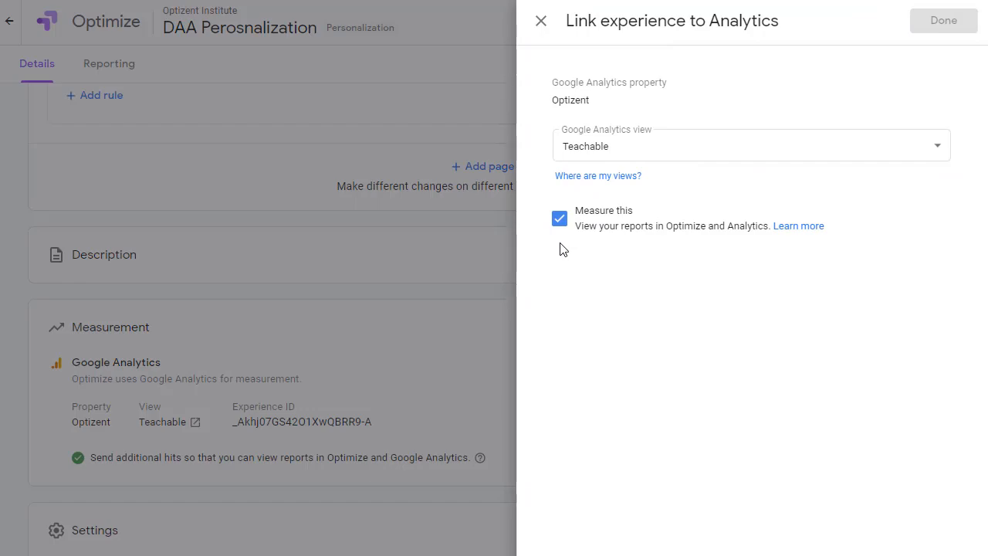
{"action": "left_click", "coordinate": [541, 21]}
Turn on email notifications for the experience and run the Optimize installation diagnostics, returning to the experience details
{"action": "scroll", "coordinate": [772, 309], "scroll_direction": "down", "scroll_amount": 3}
{"action": "left_click", "coordinate": [936, 401]}
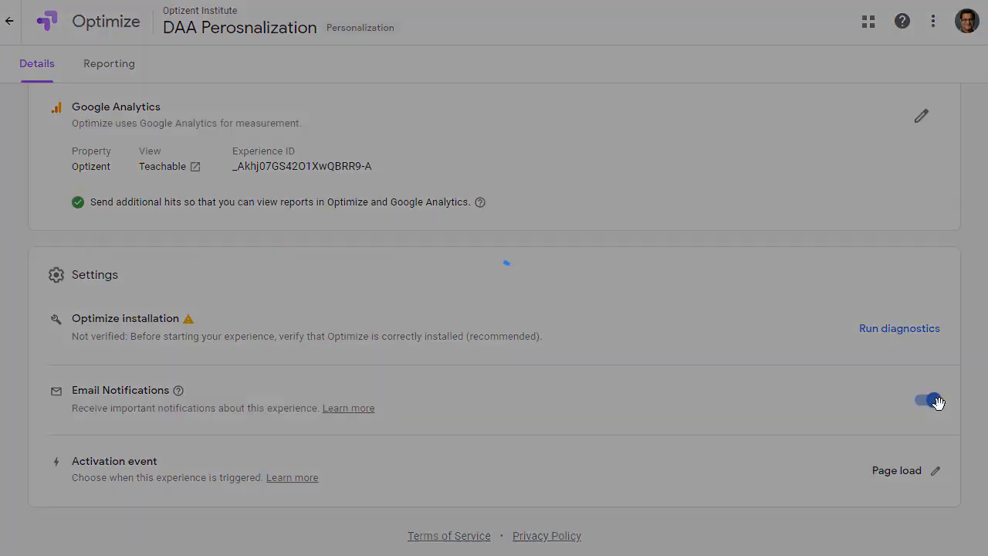
{"action": "scroll", "coordinate": [143, 347], "scroll_direction": "up", "scroll_amount": 1}
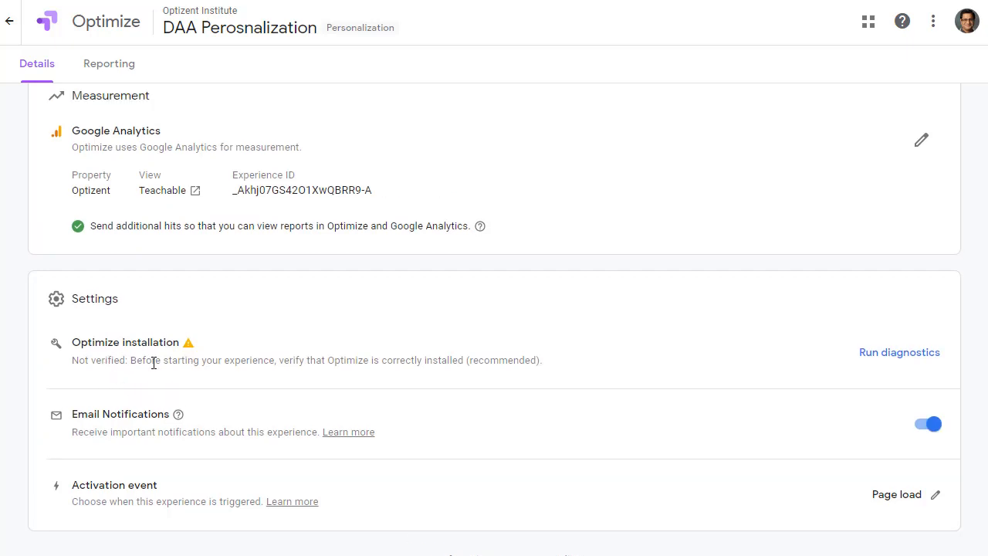
{"action": "left_click", "coordinate": [900, 352]}
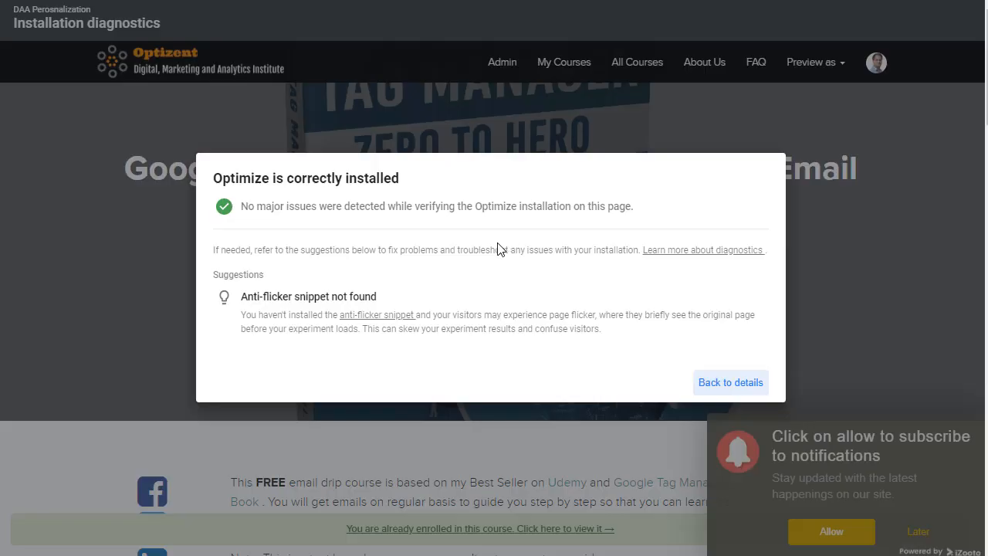
{"action": "left_click", "coordinate": [731, 388]}
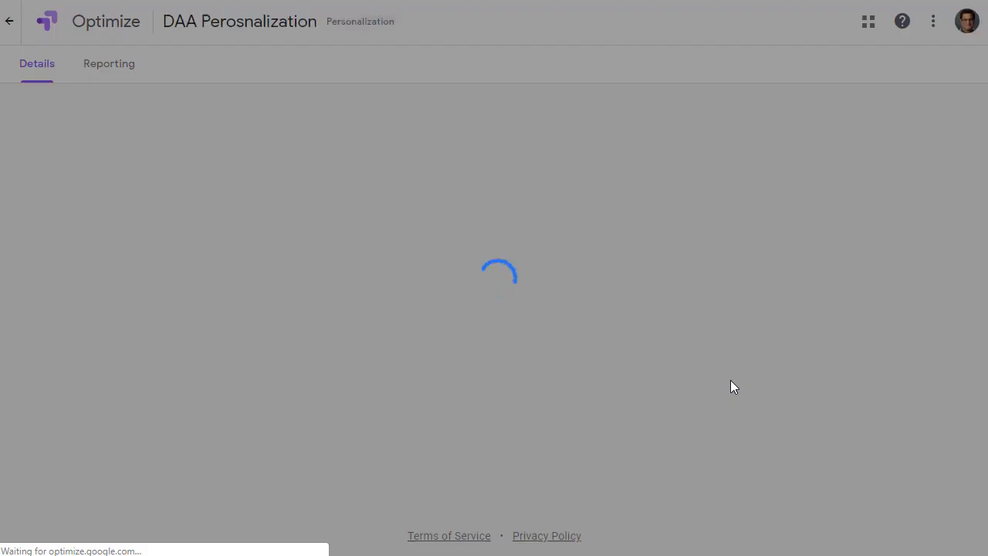
{"action": "scroll", "coordinate": [713, 393], "scroll_direction": "down", "scroll_amount": 7}
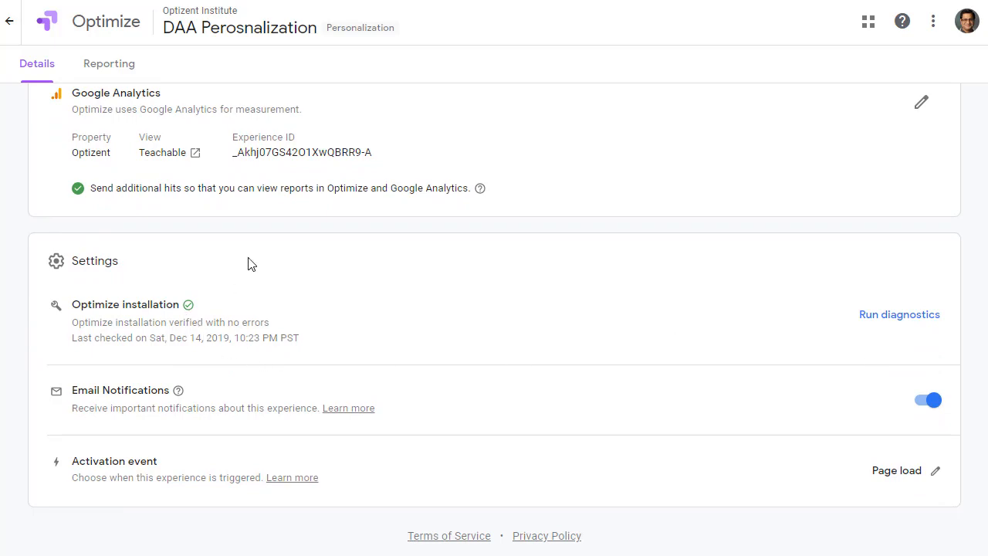
Start the DAA personalization with email notifications on
{"action": "scroll", "coordinate": [328, 348], "scroll_direction": "up", "scroll_amount": 12}
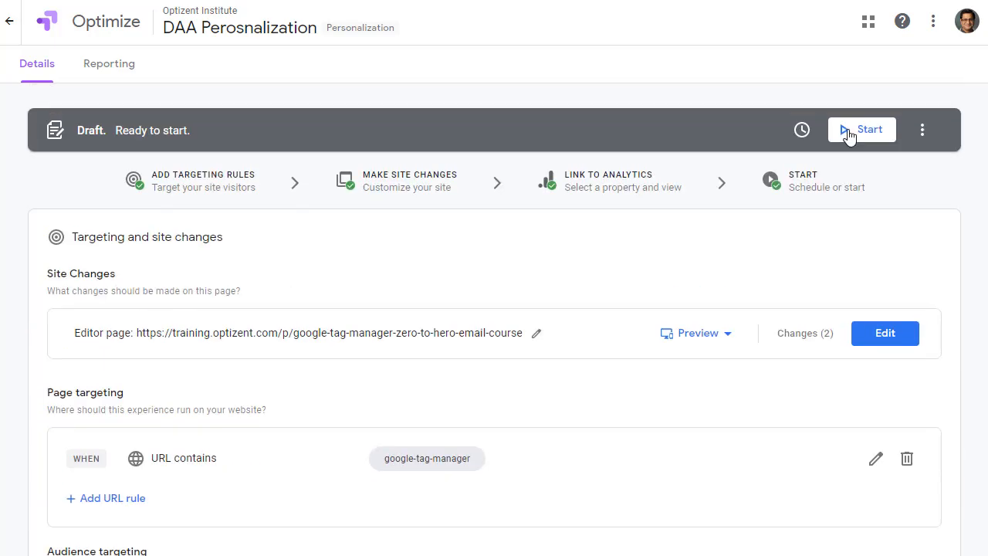
{"action": "left_click", "coordinate": [849, 131]}
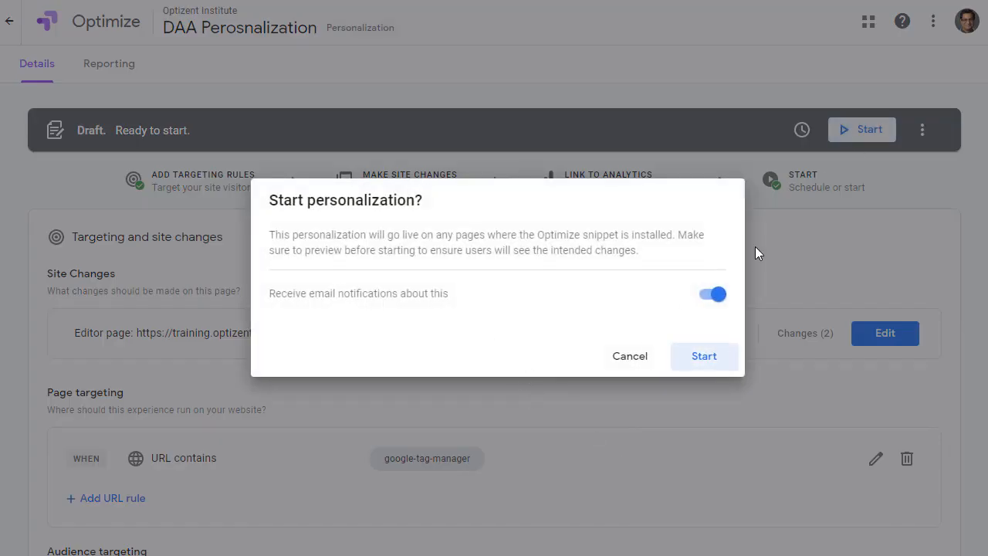
{"action": "left_click", "coordinate": [716, 364]}
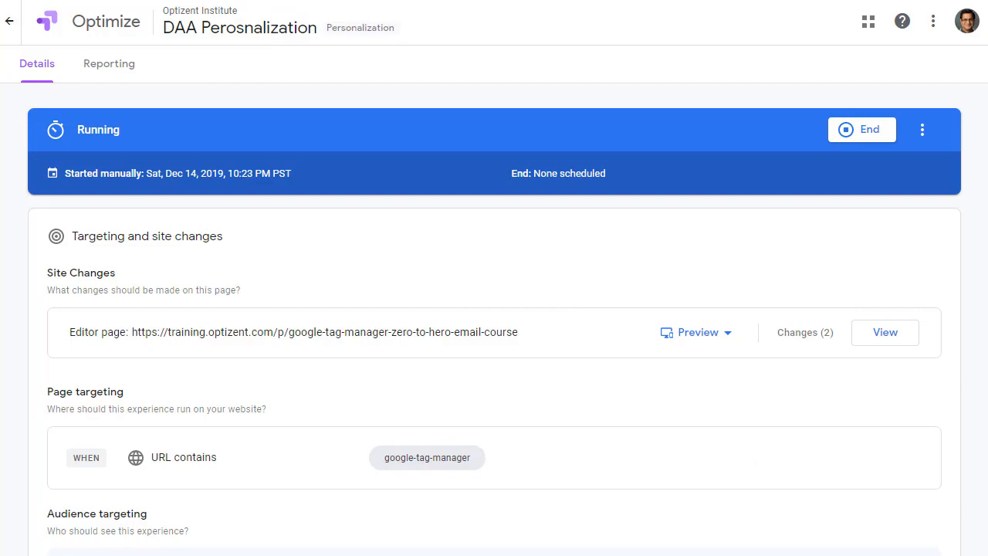
Open the course link from the DAA Member Open Forum post, postpone the notification prompt, and check the course page for the DAA offer messages
{"action": "left_click", "coordinate": [224, 0]}
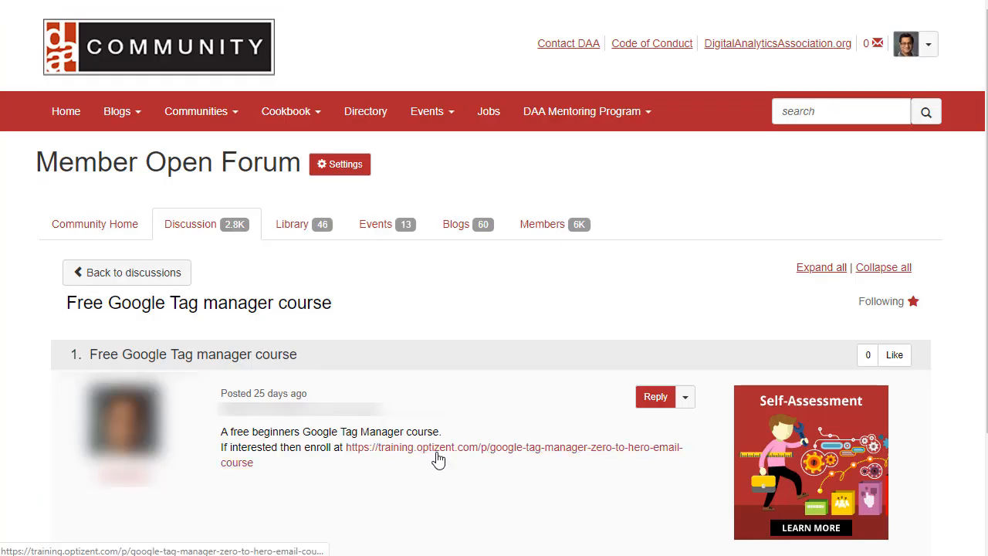
{"action": "left_click", "coordinate": [438, 458]}
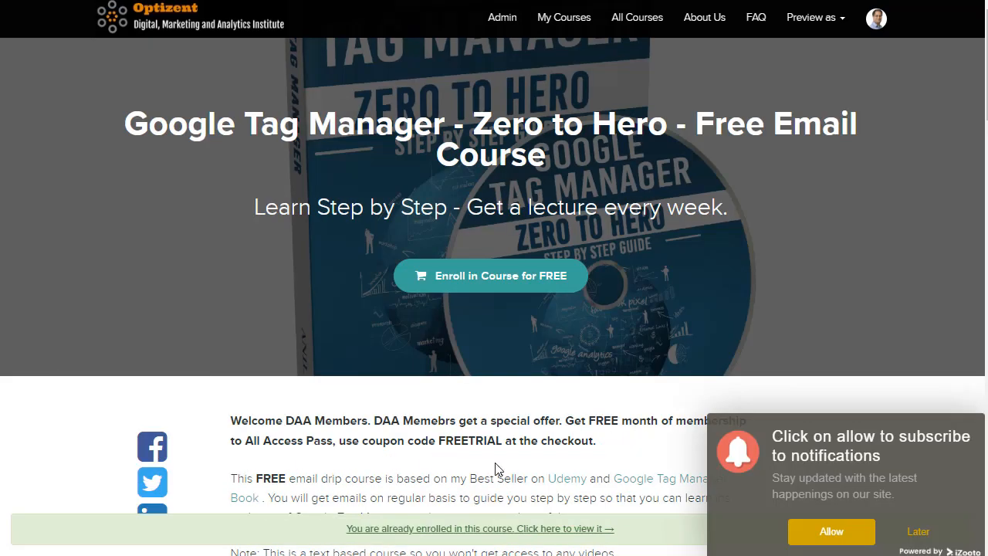
{"action": "left_click", "coordinate": [919, 532]}
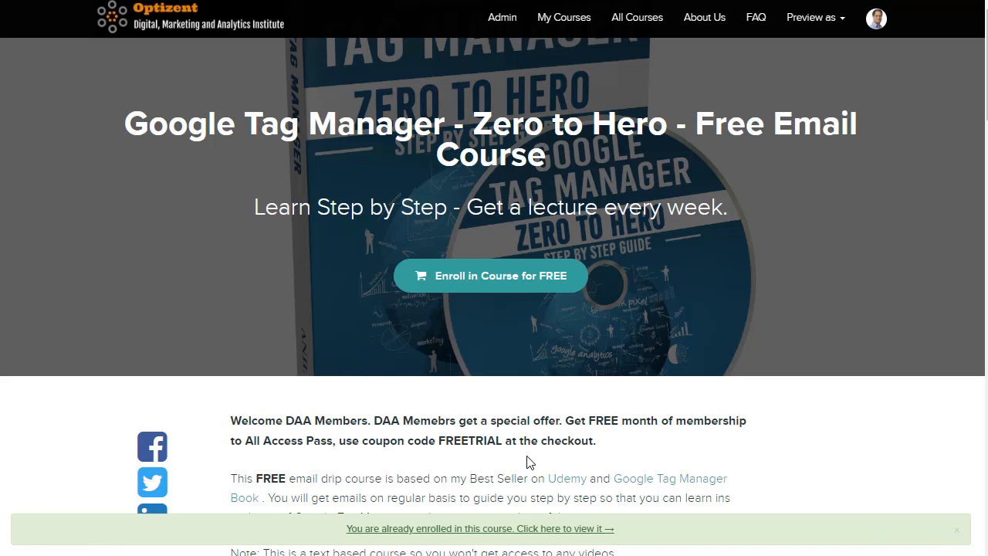
{"action": "scroll", "coordinate": [530, 461], "scroll_direction": "down", "scroll_amount": 2}
{"action": "scroll", "coordinate": [529, 461], "scroll_direction": "down", "scroll_amount": 15}
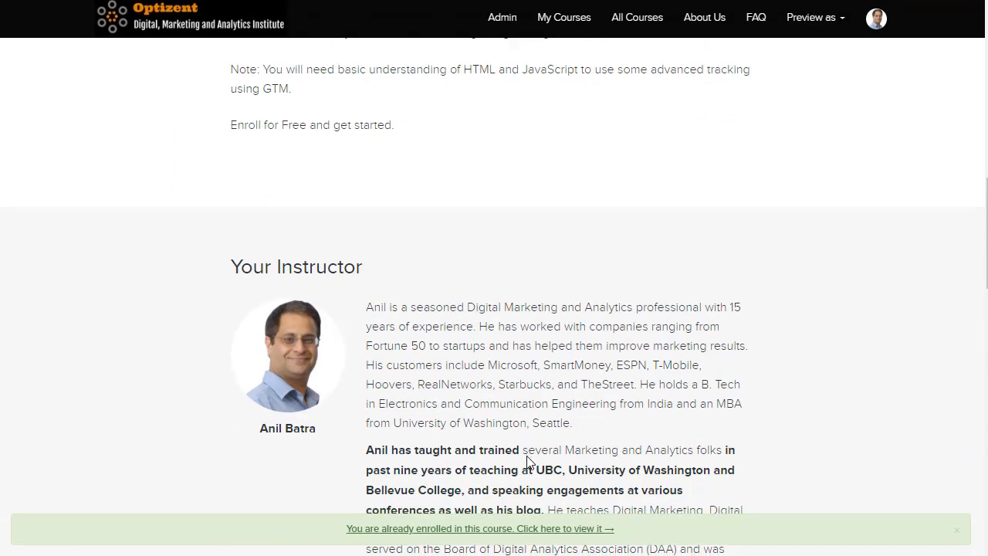